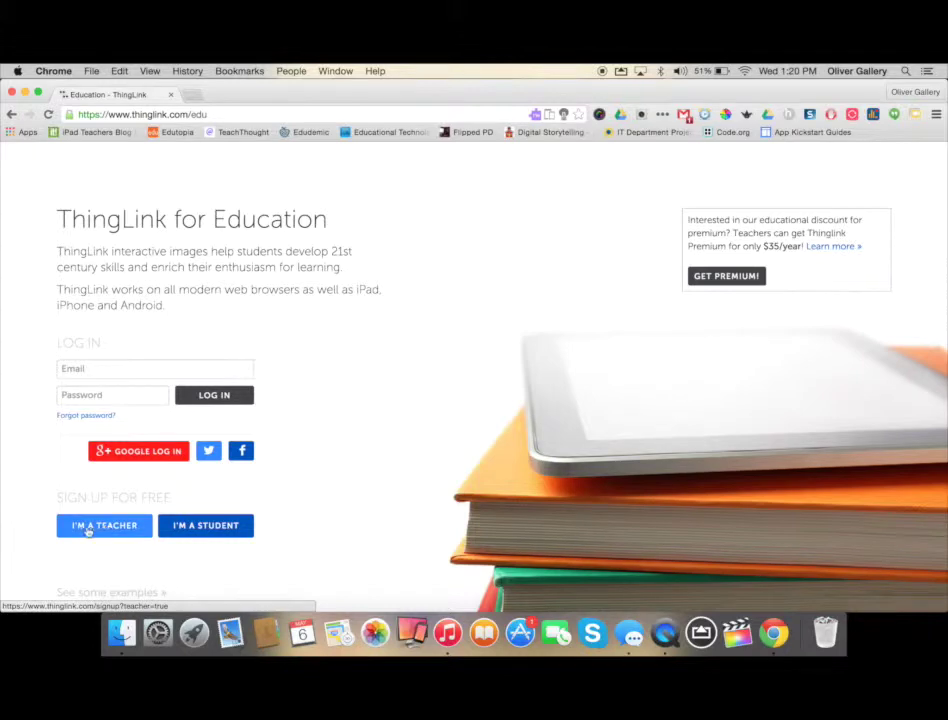
Step: Choose I'M A TEACHER under Sign up for free on the ThingLink for Education page
click(88, 531)
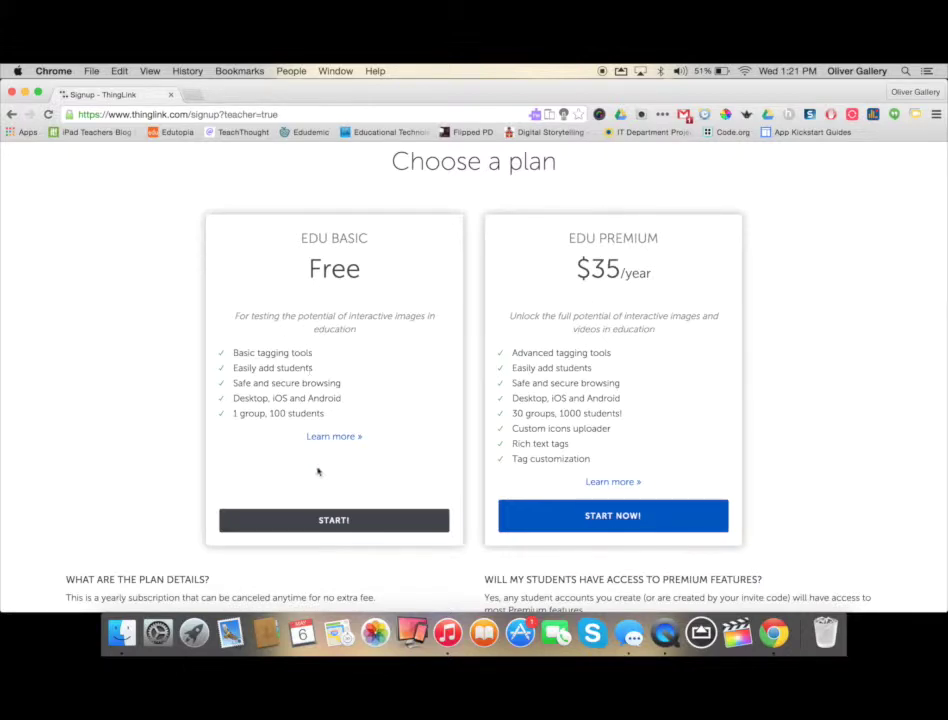
Step: Pick the free EDU Basic plan to reach the teacher sign-up form
click(320, 524)
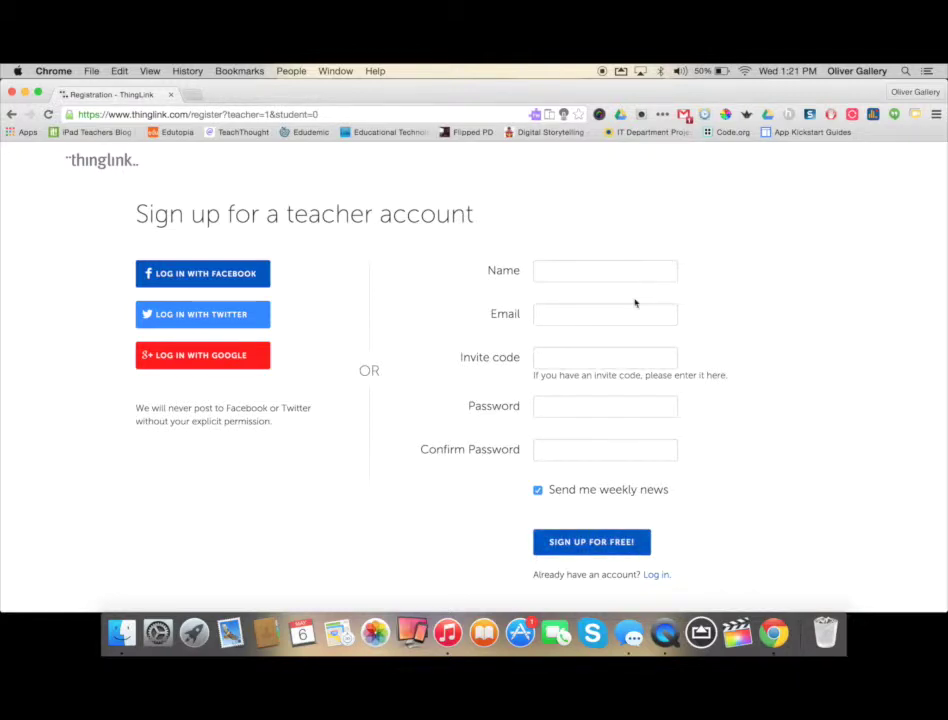
Step: Enter the teacher's name, e-mail and matching password, untick weekly news, and sign up
click(571, 273)
key(Tab)
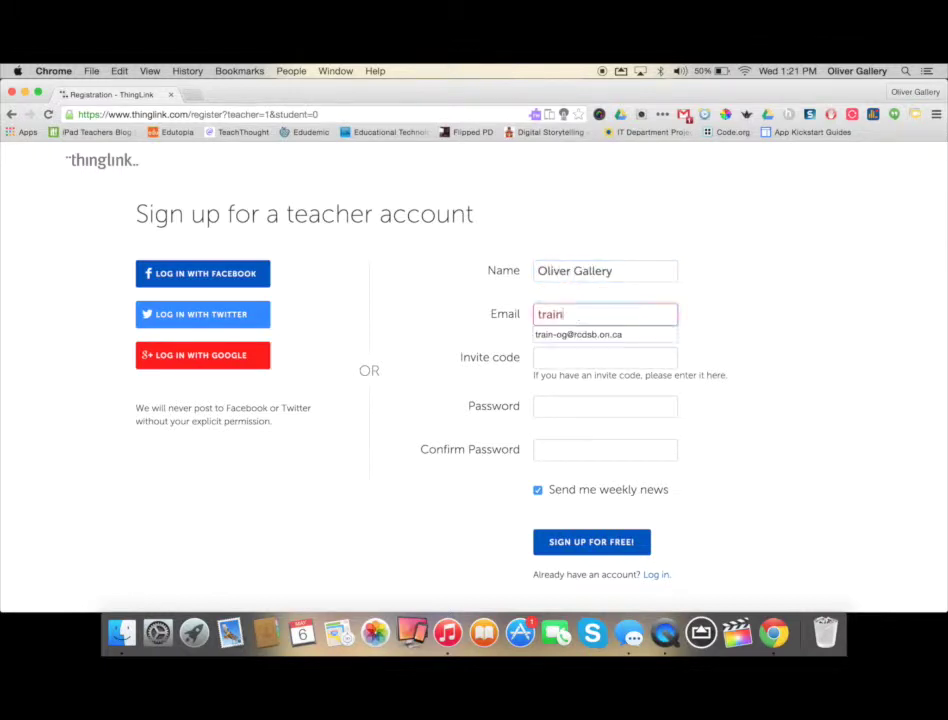
key(Tab)
key(Tab)
text(********)
key(Tab)
text(********)
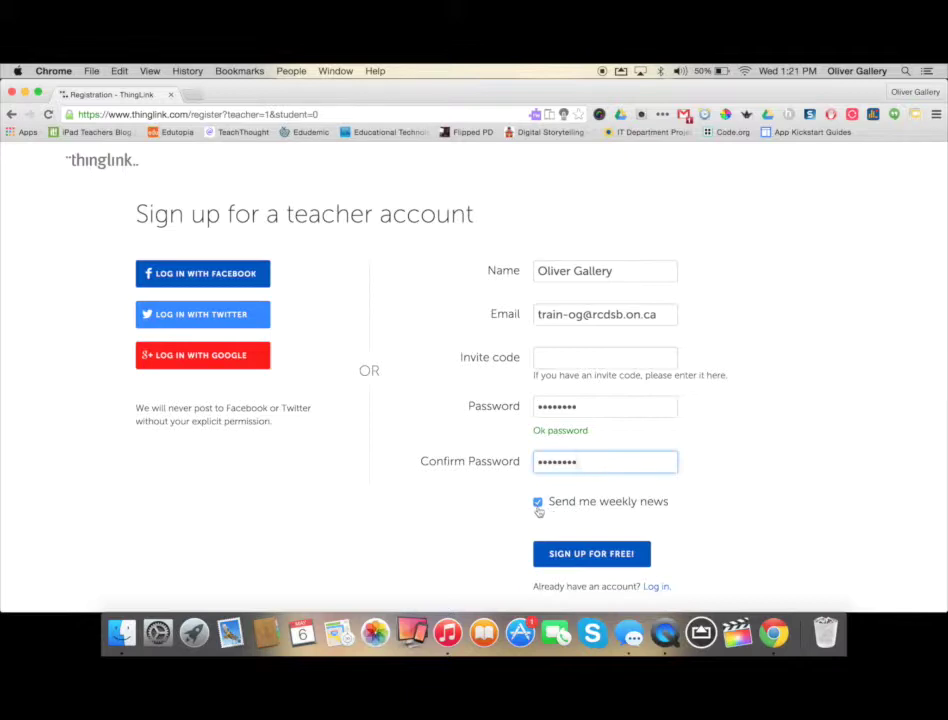
click(538, 508)
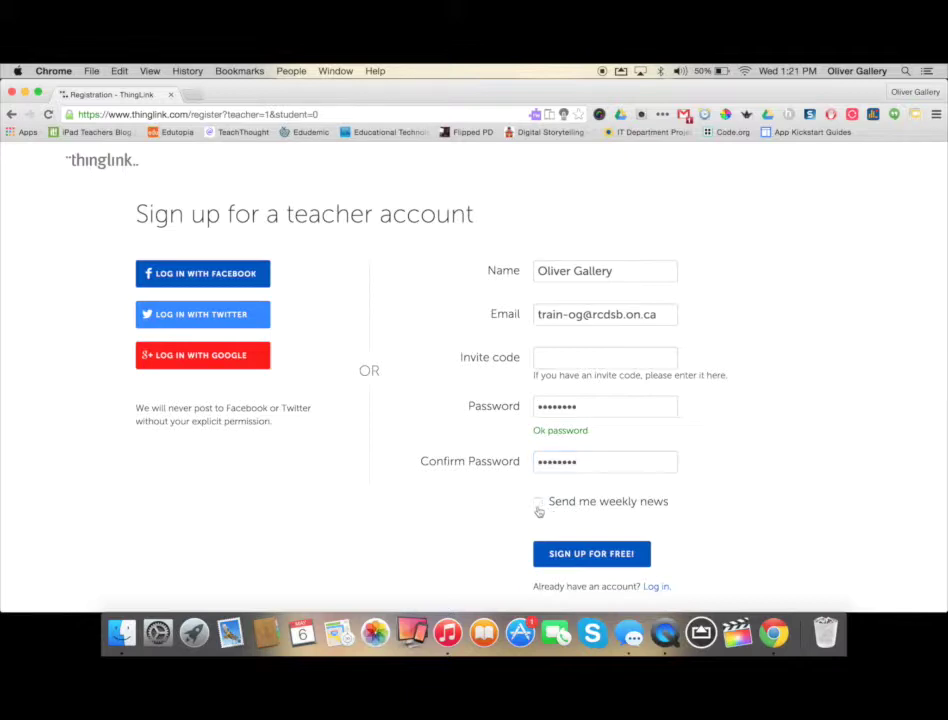
click(582, 558)
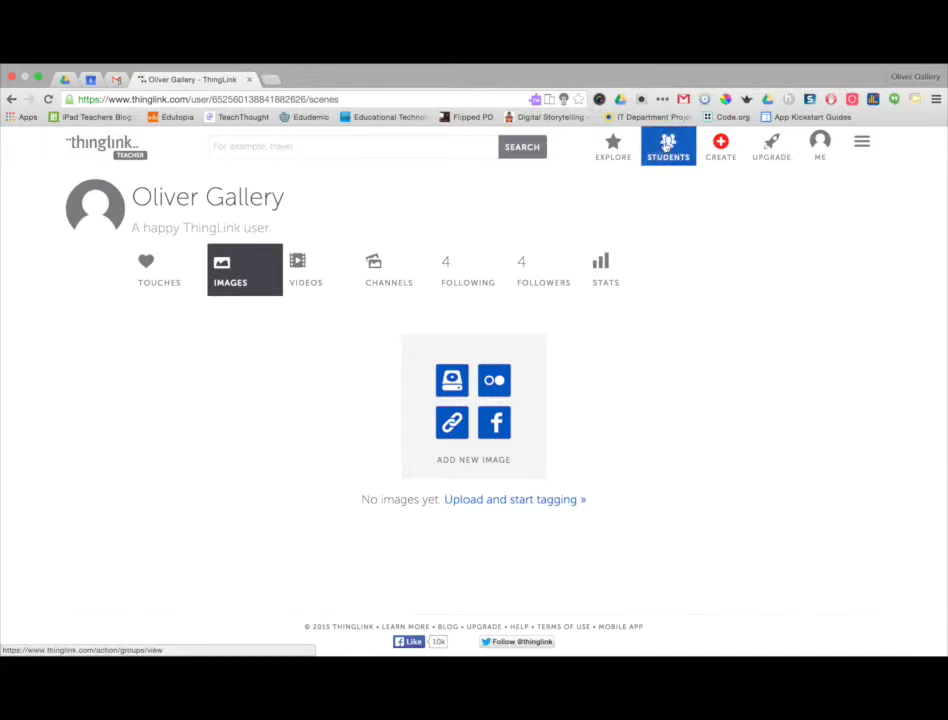
Step: Open the teacher's default group from Students > Groups via its Manage group gear
click(666, 146)
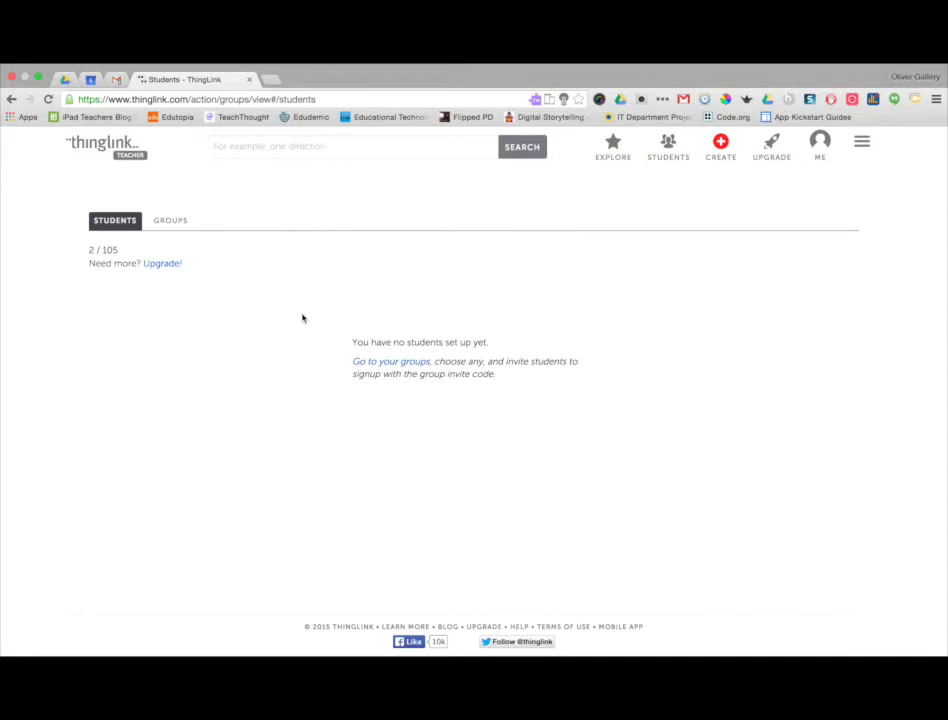
click(181, 222)
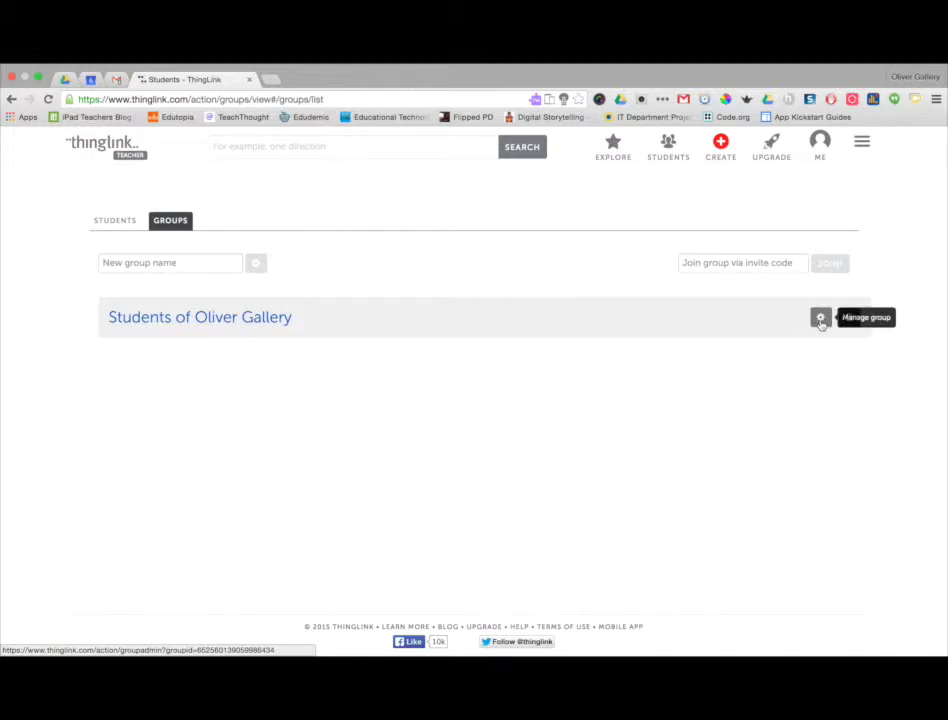
click(820, 318)
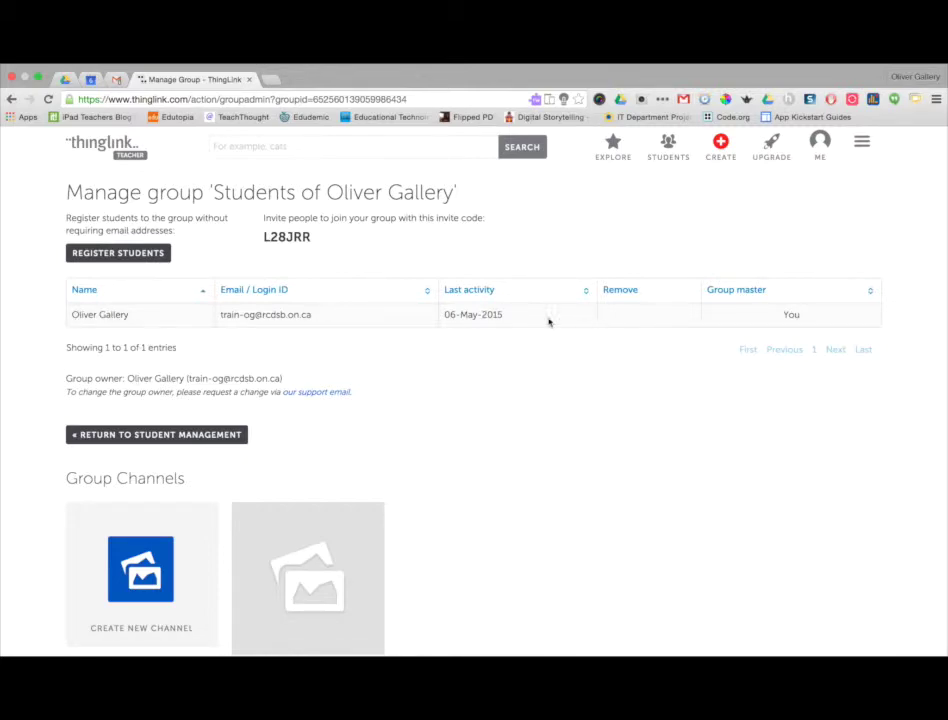
Step: Note the group's invite code, then open the Register students form
drag(263, 237, 318, 238)
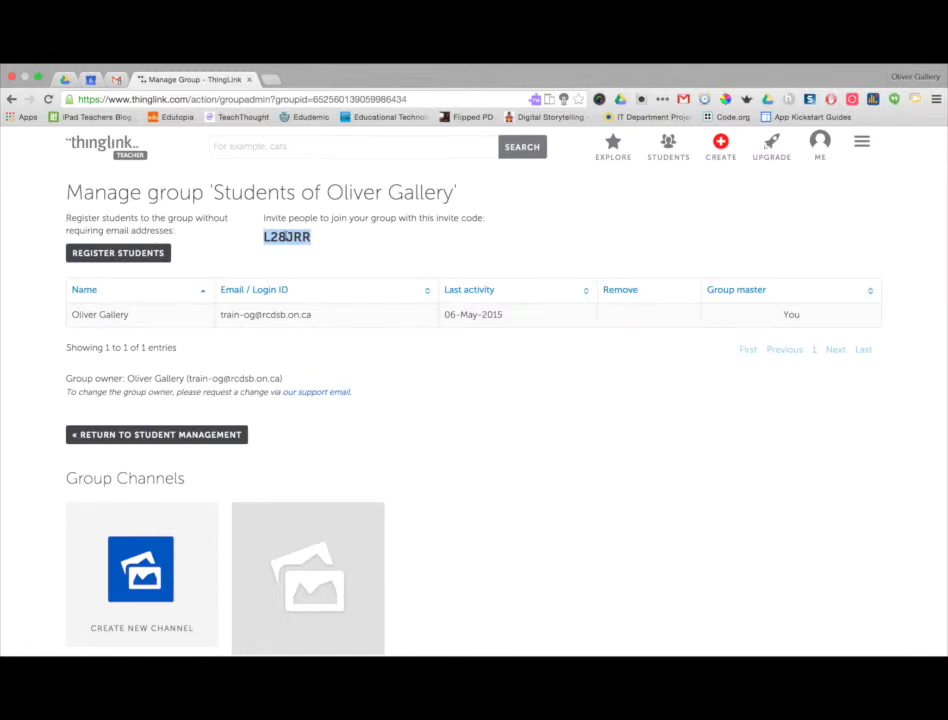
click(271, 241)
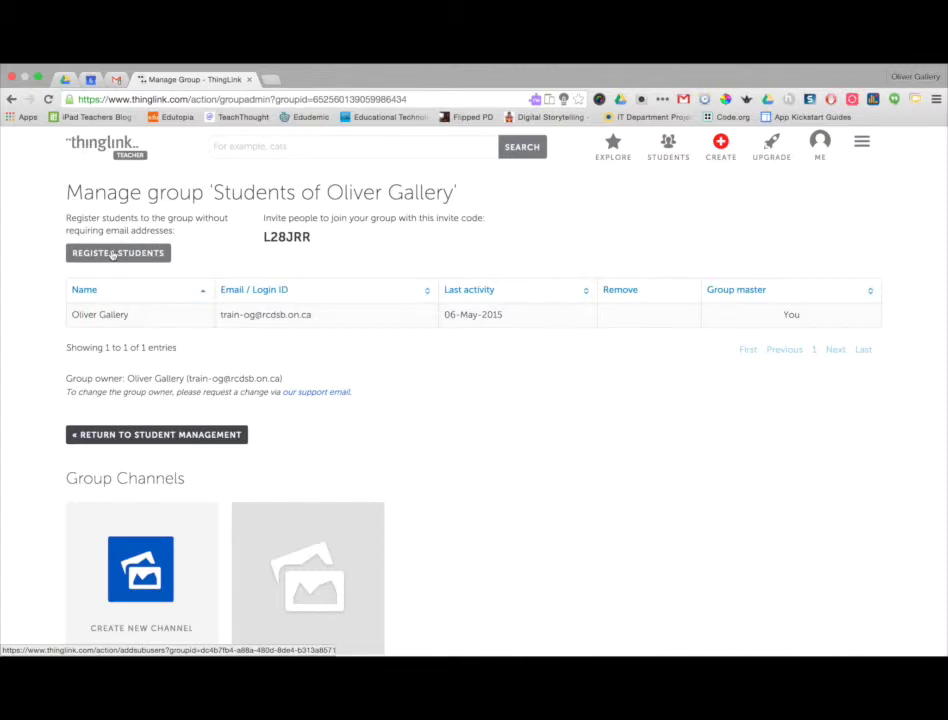
click(114, 255)
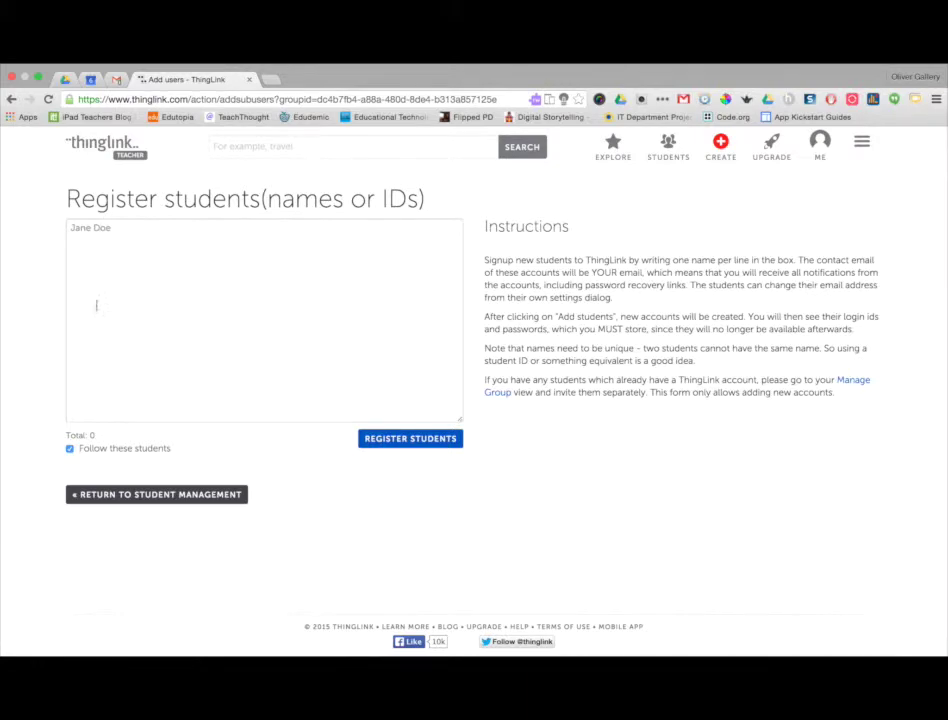
Step: List four student names, one per line, and register them to the group
click(159, 246)
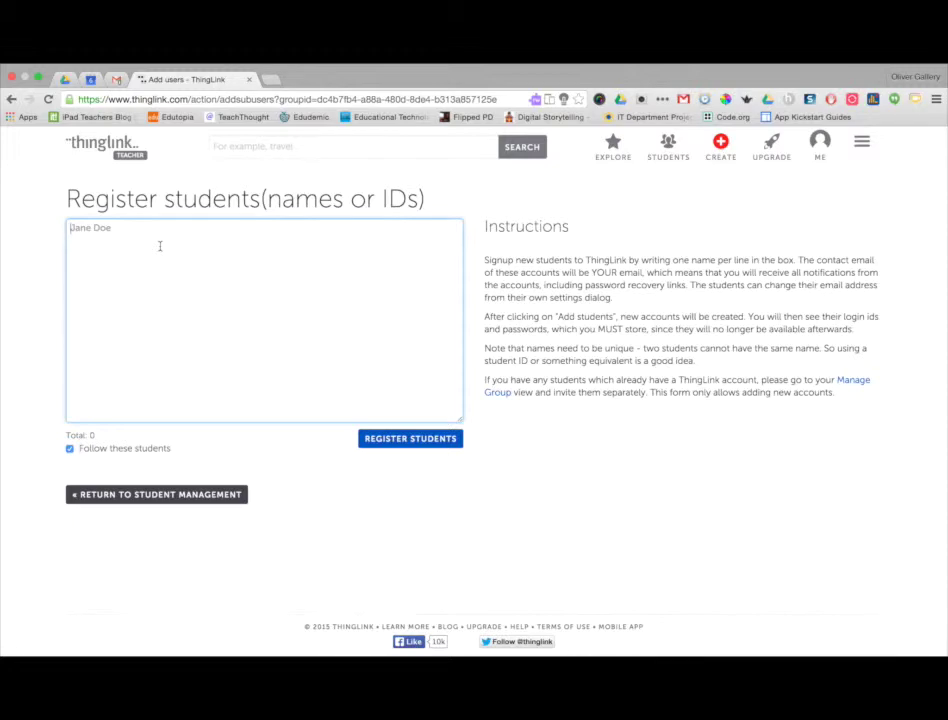
text(Molly)
key(Return)
text(Jim)
key(Return)
text(Sally)
key(Return)
text(Tom)
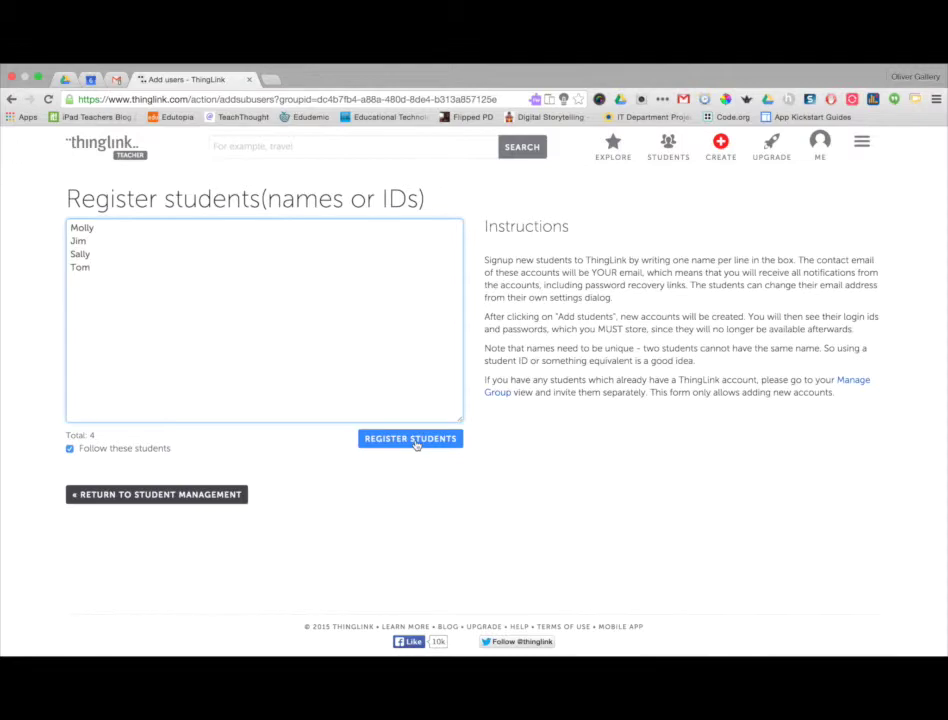
click(416, 446)
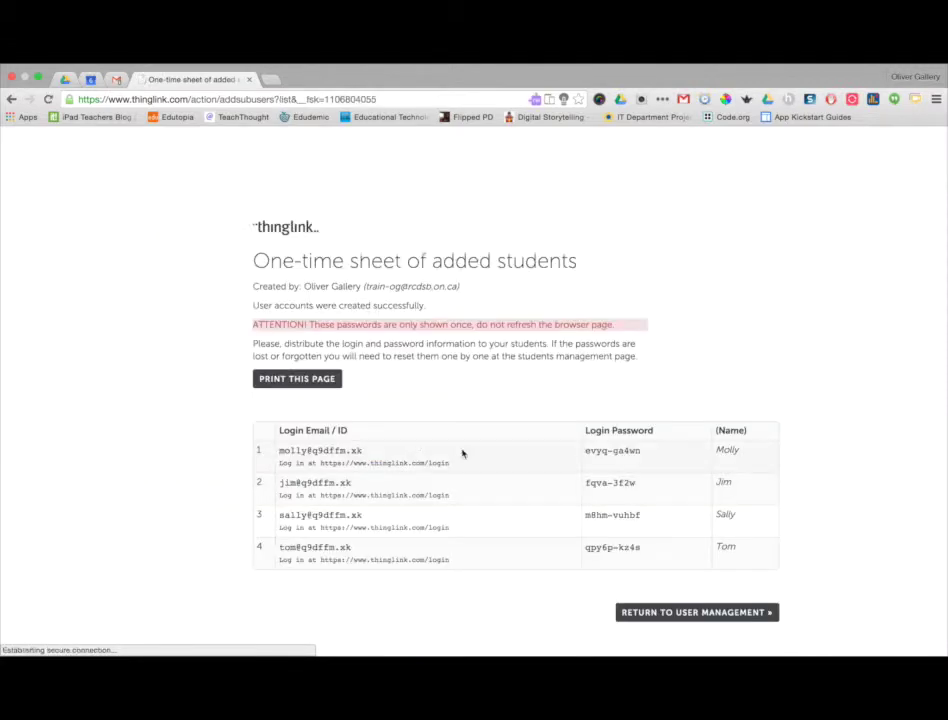
Step: Scroll the one-time login sheet, then return to user management and confirm leaving
scroll(470, 404, down, 2)
scroll(470, 404, down, 1)
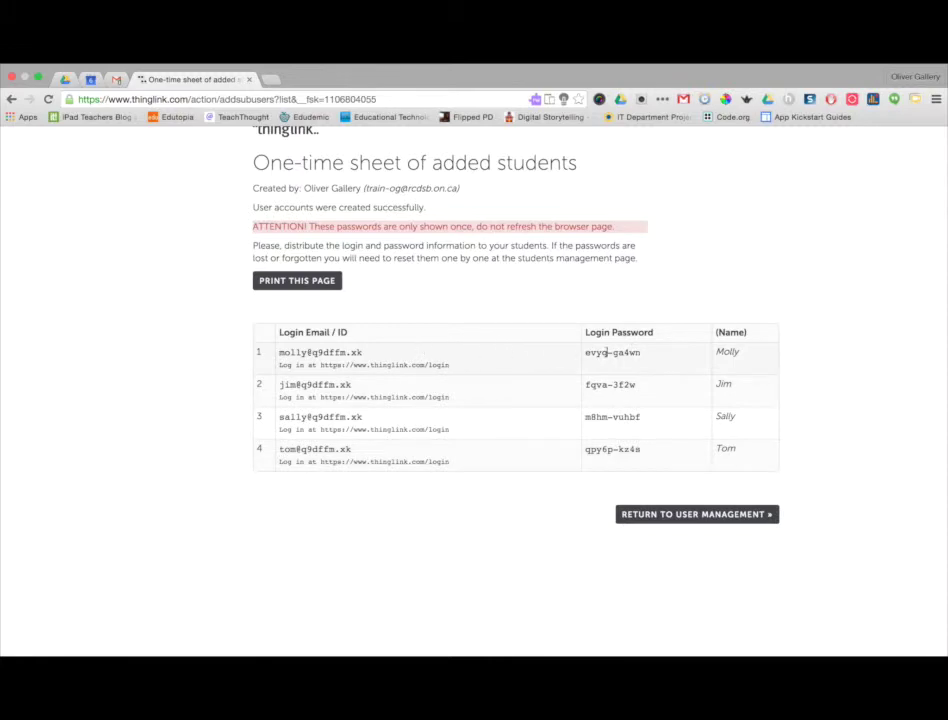
click(706, 515)
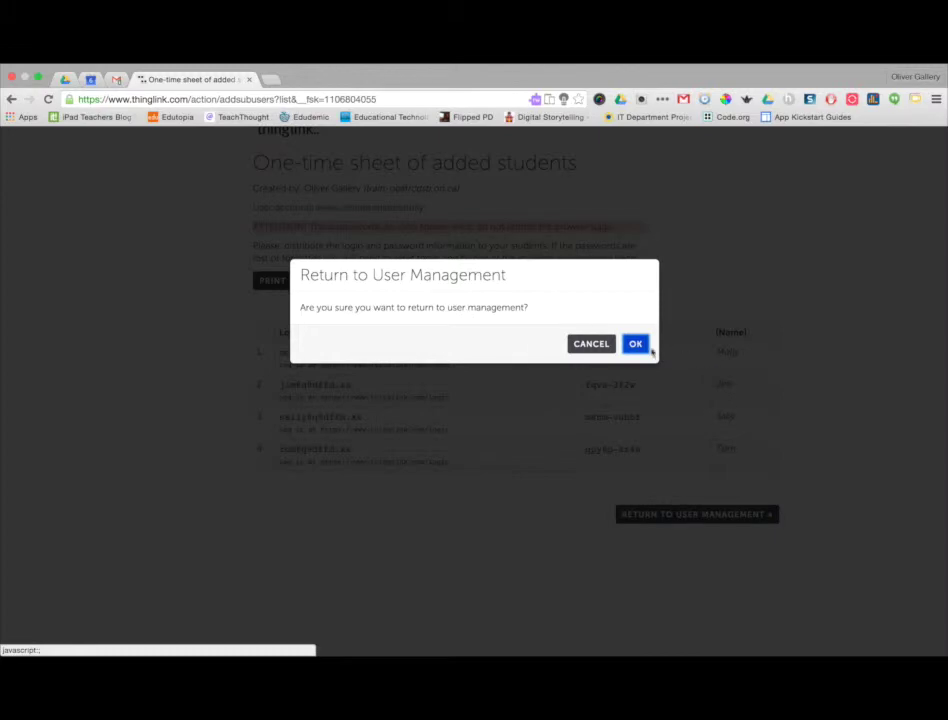
click(640, 346)
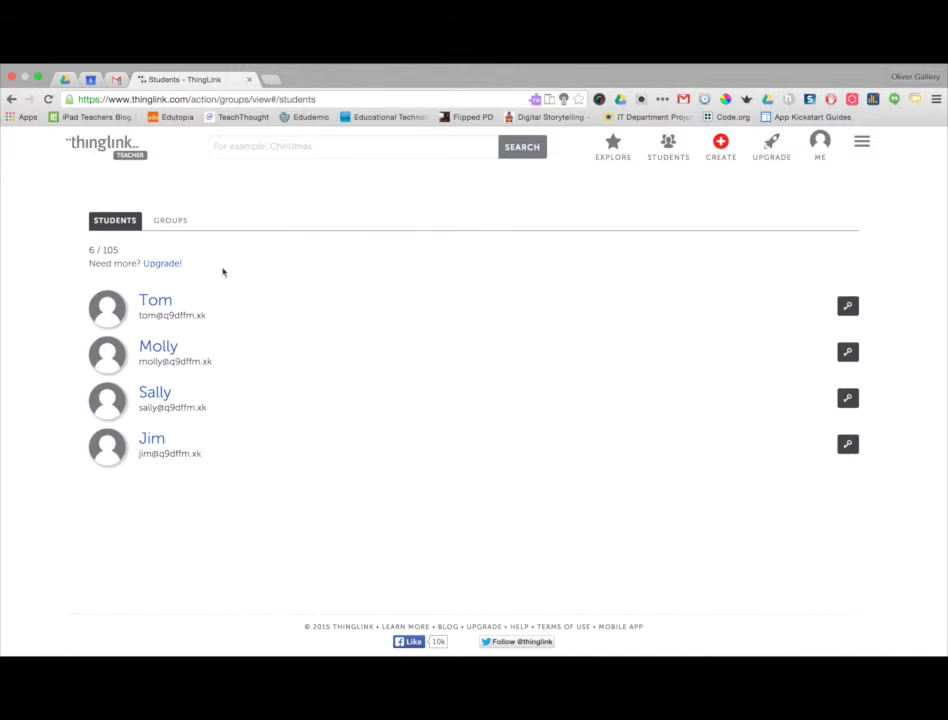
Step: View the first student's details, then open the group's Manage group page from Groups
click(158, 305)
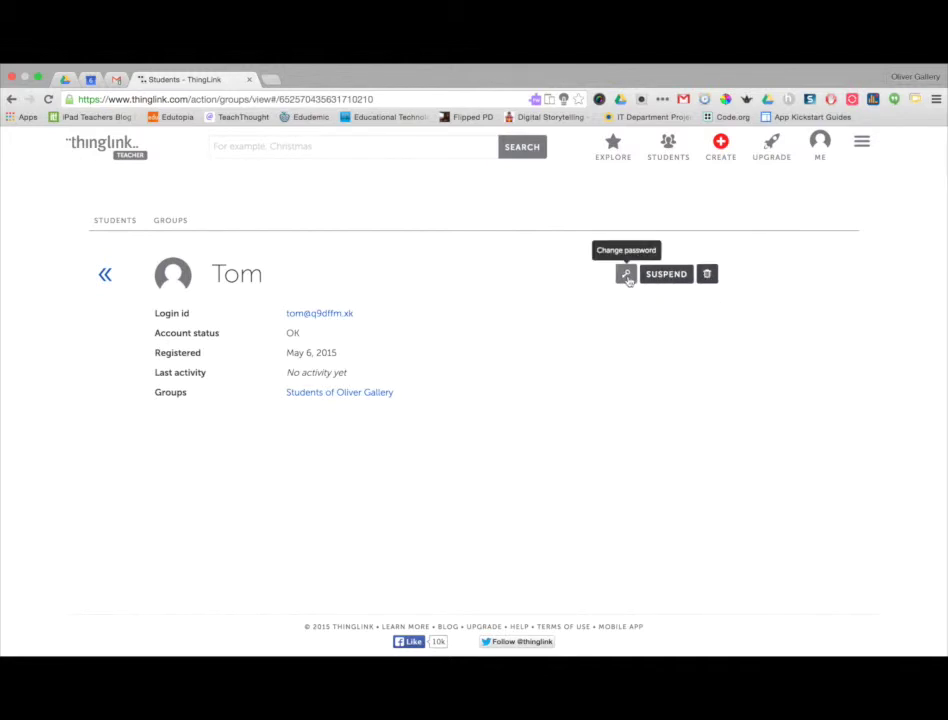
click(112, 273)
click(121, 223)
click(169, 223)
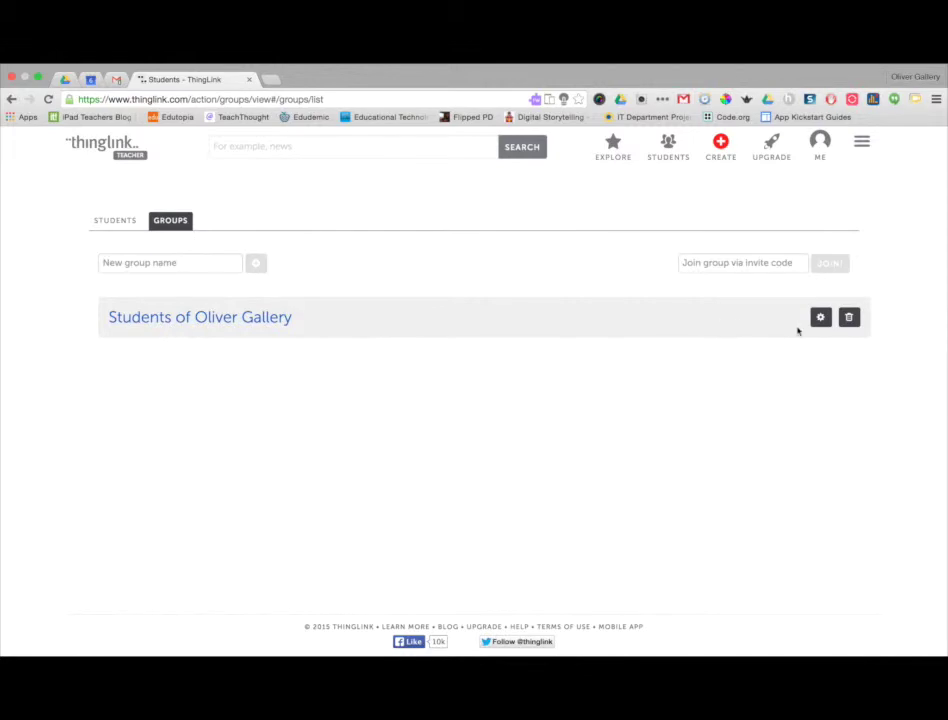
click(821, 319)
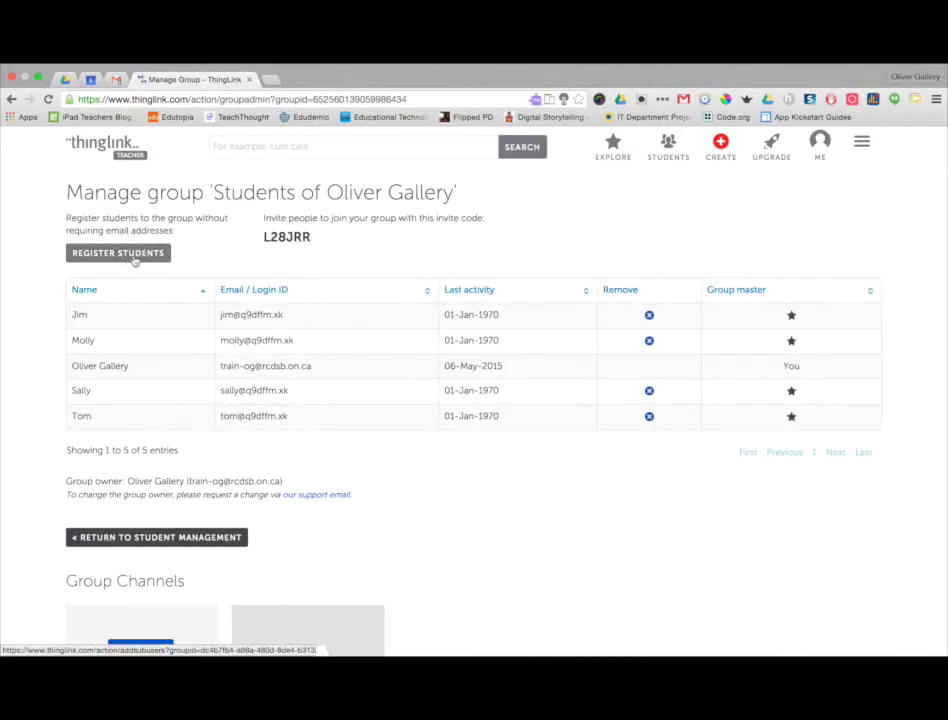
Step: Leave group management via Register students and reach the profile page with no images
click(117, 254)
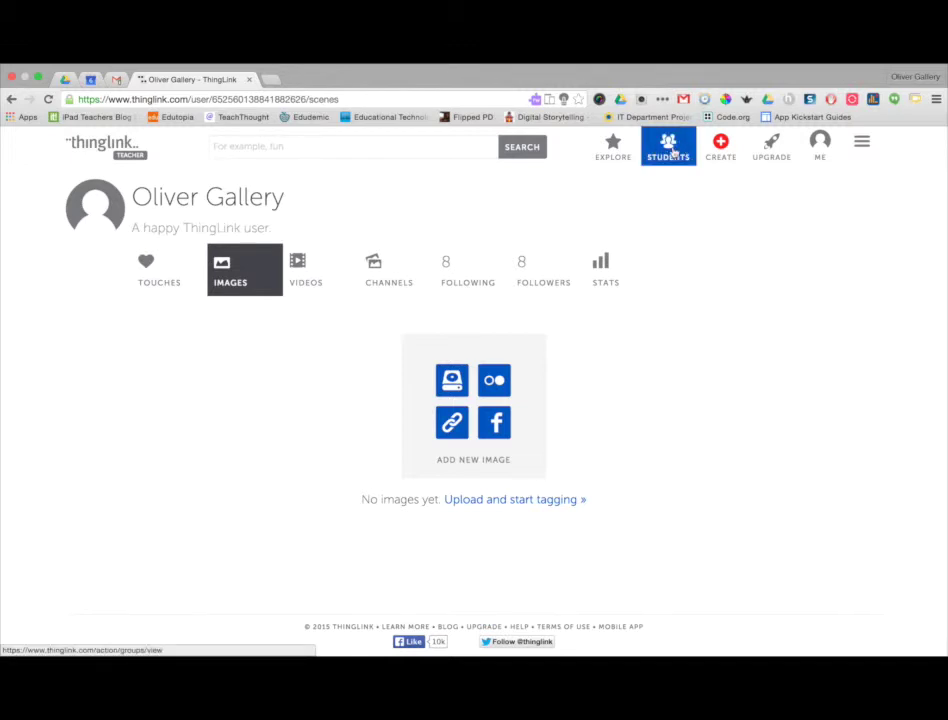
Step: Return to the student group's Manage group page and select its invite code
click(672, 150)
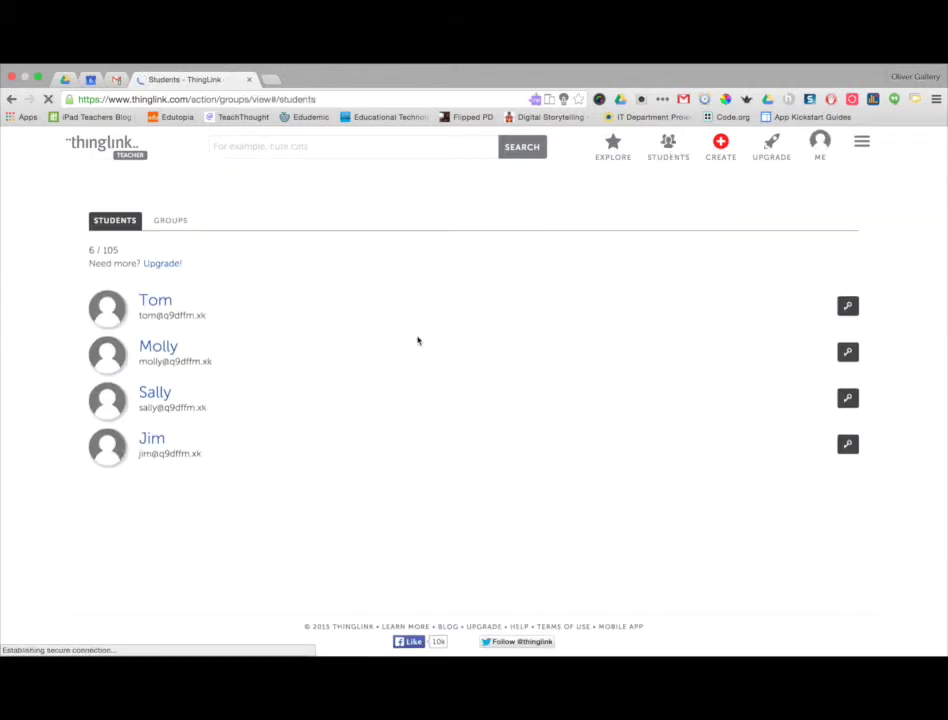
click(169, 222)
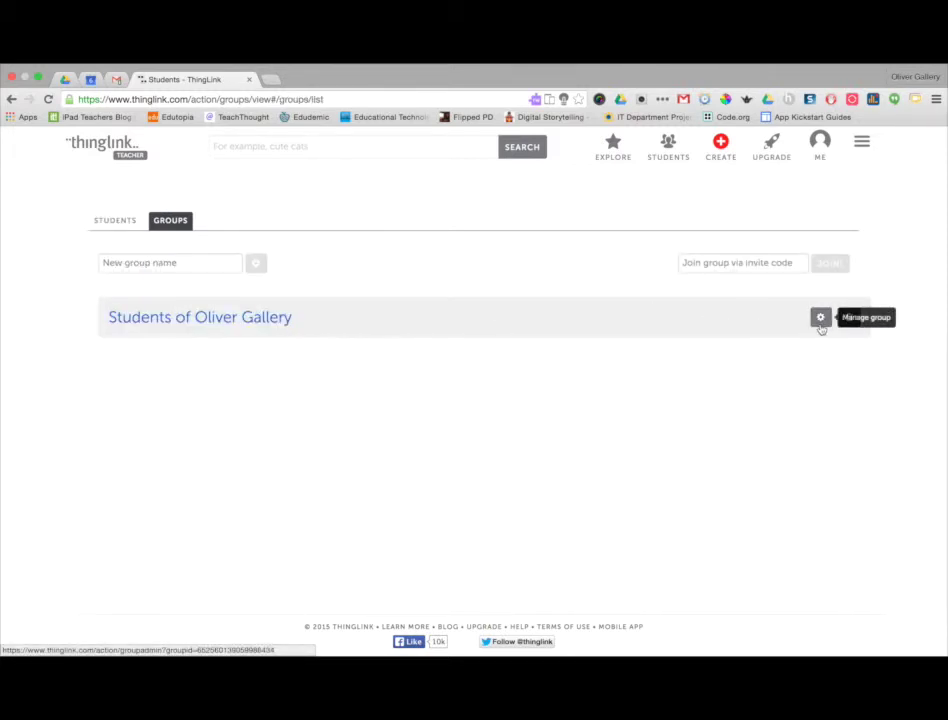
click(819, 324)
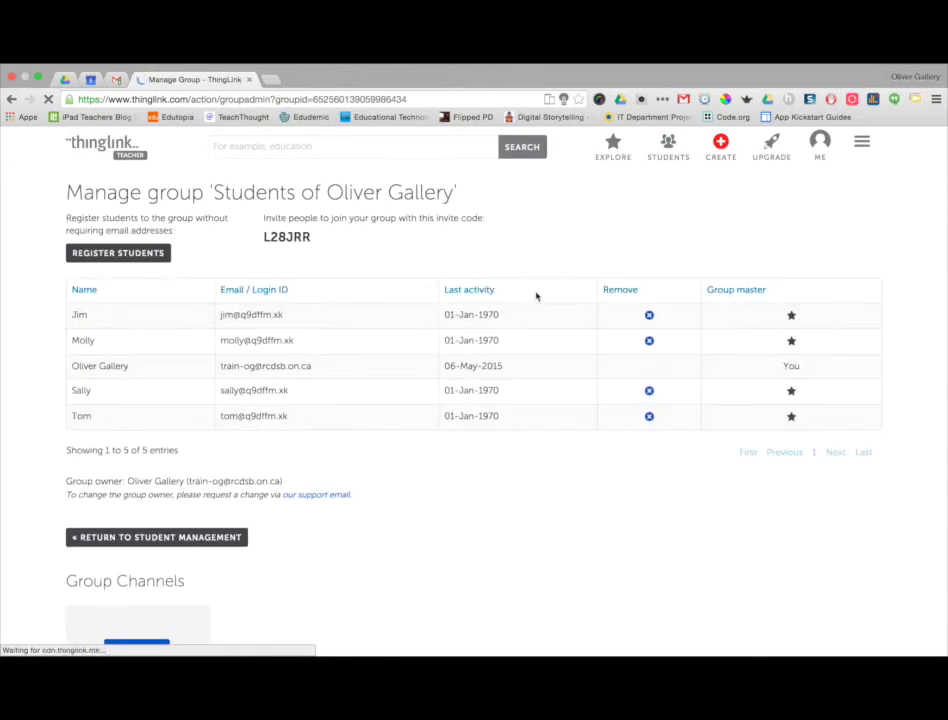
drag(263, 237, 311, 239)
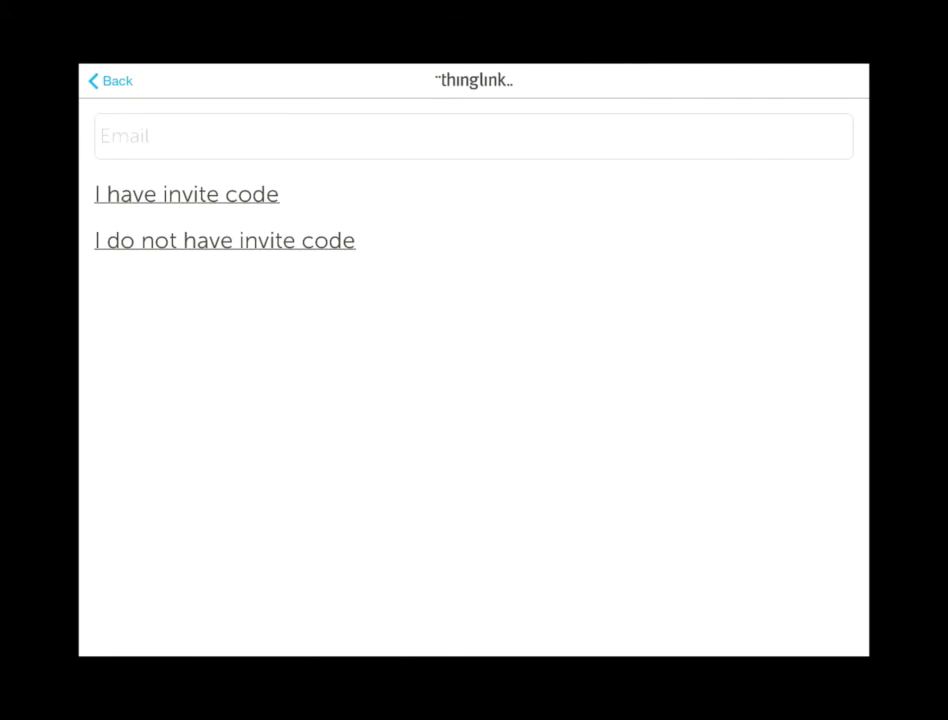
Step: Choose invite-code sign-up on the iPad and enter the group's invite code
click(474, 136)
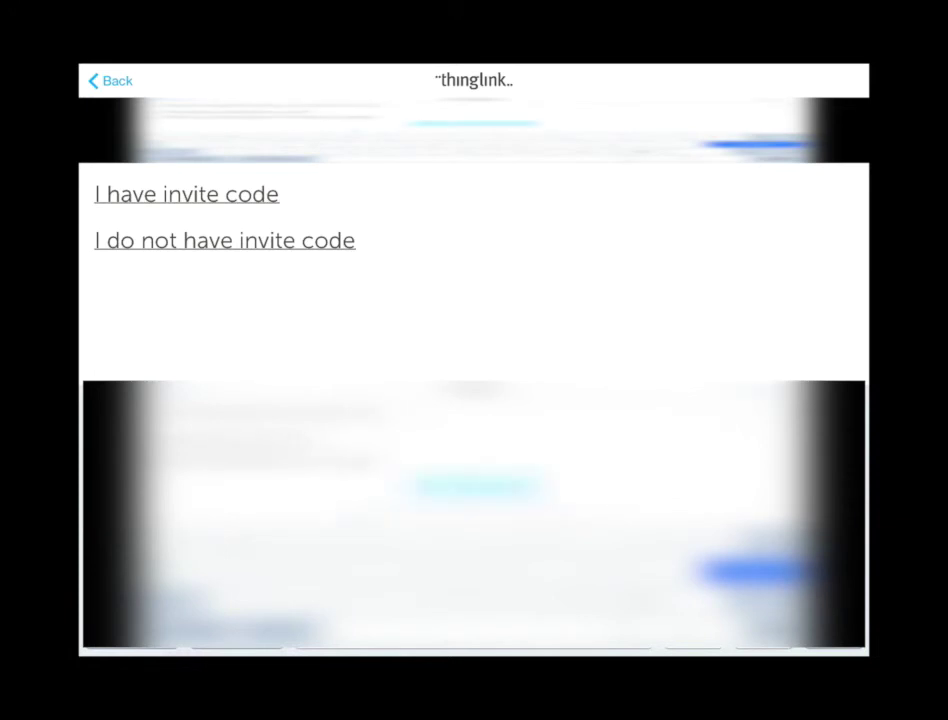
click(186, 194)
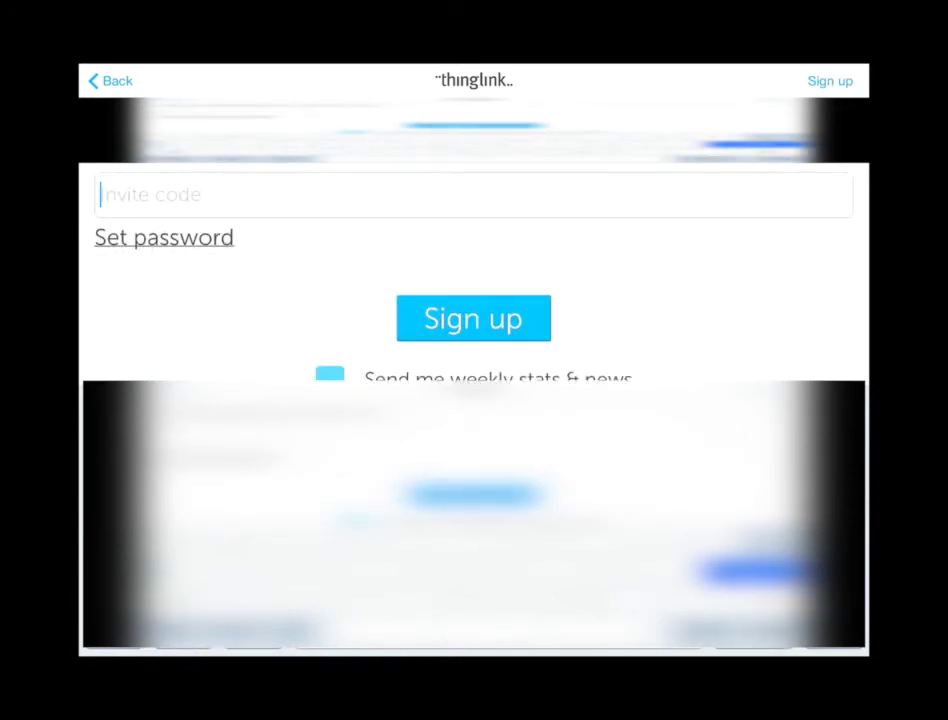
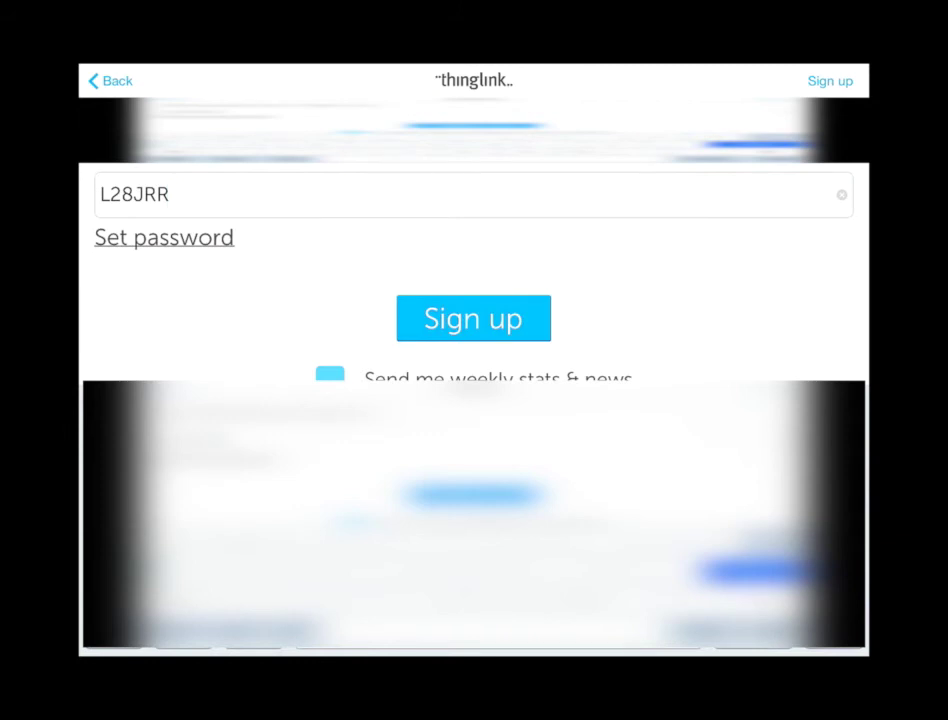
Step: Set the student's password, confirm it, and submit the sign-up
click(164, 237)
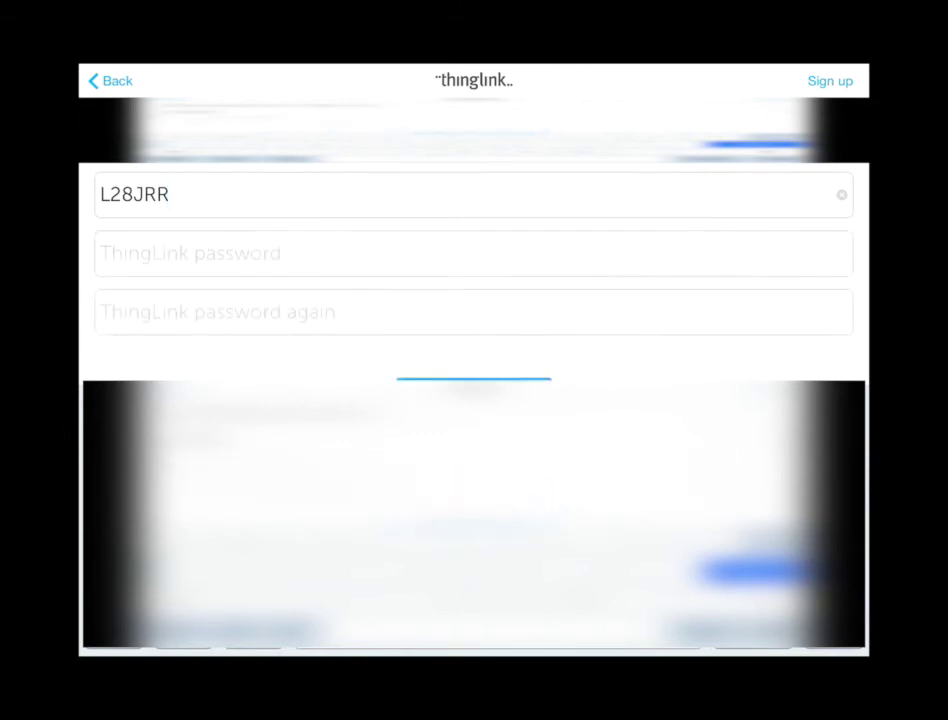
click(101, 253)
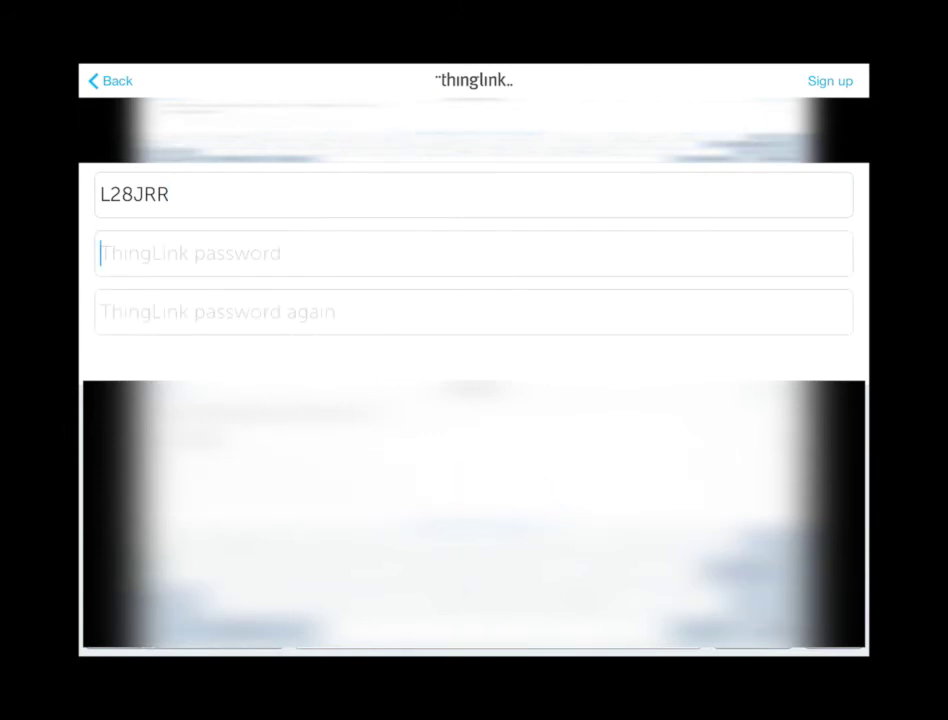
text(P)
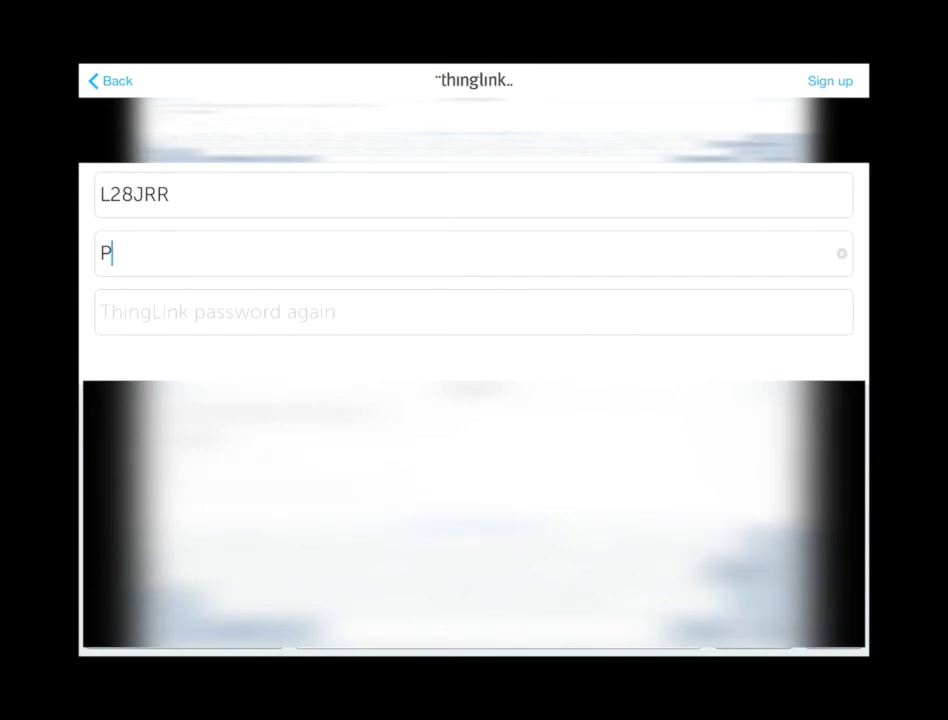
click(101, 312)
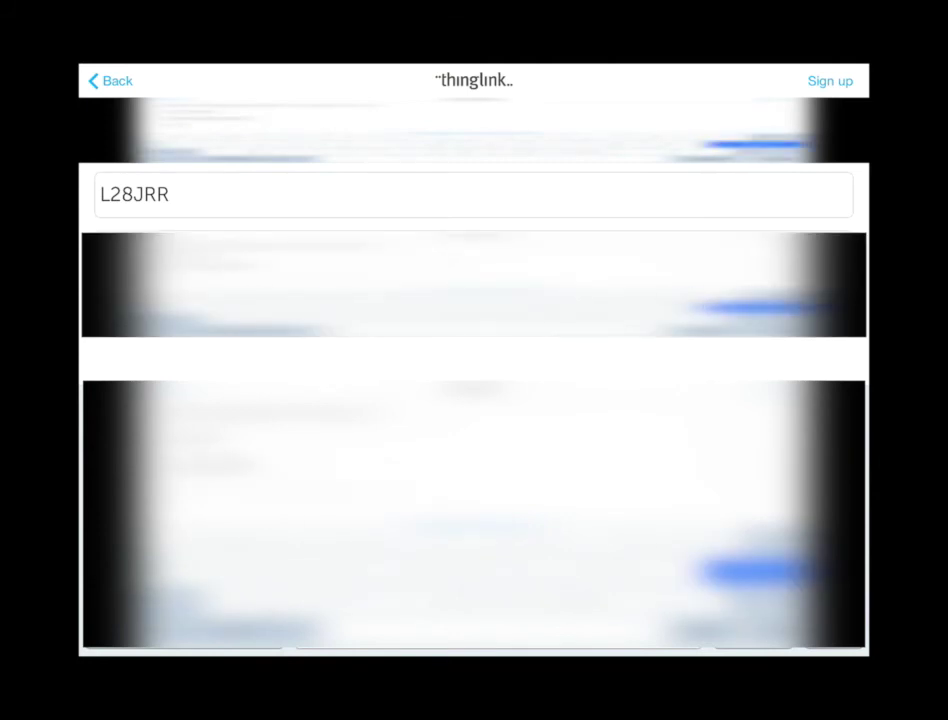
text(••••••••)
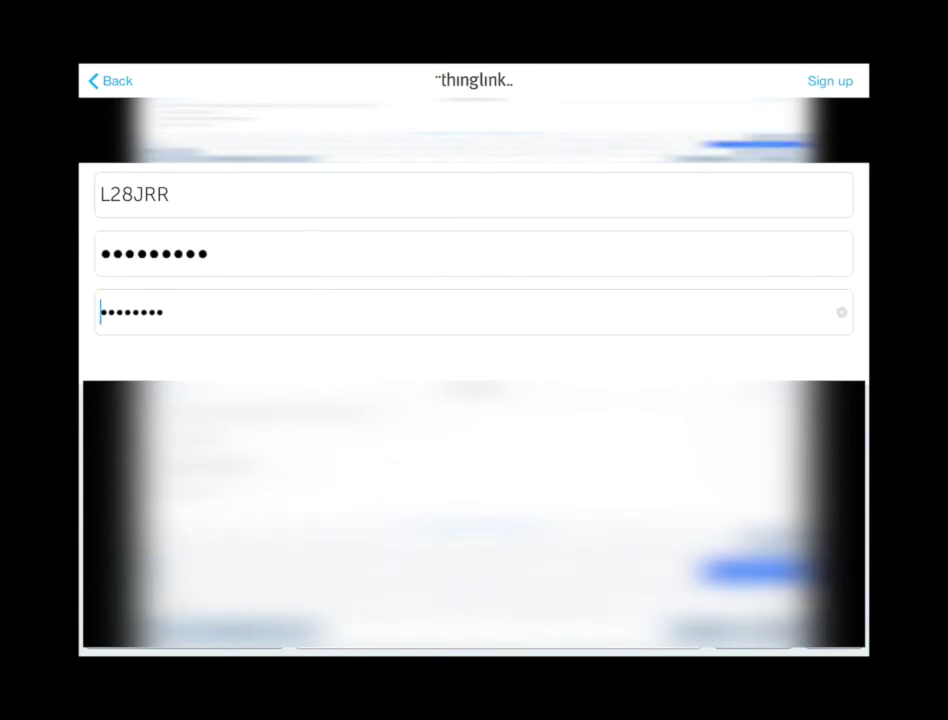
text(P)
key(Return)
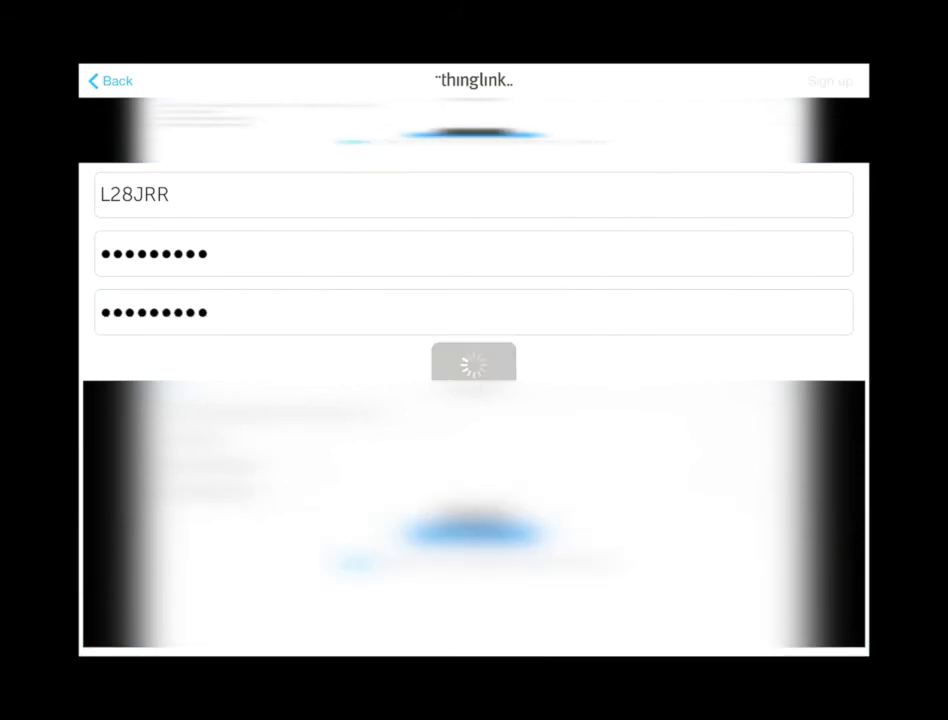